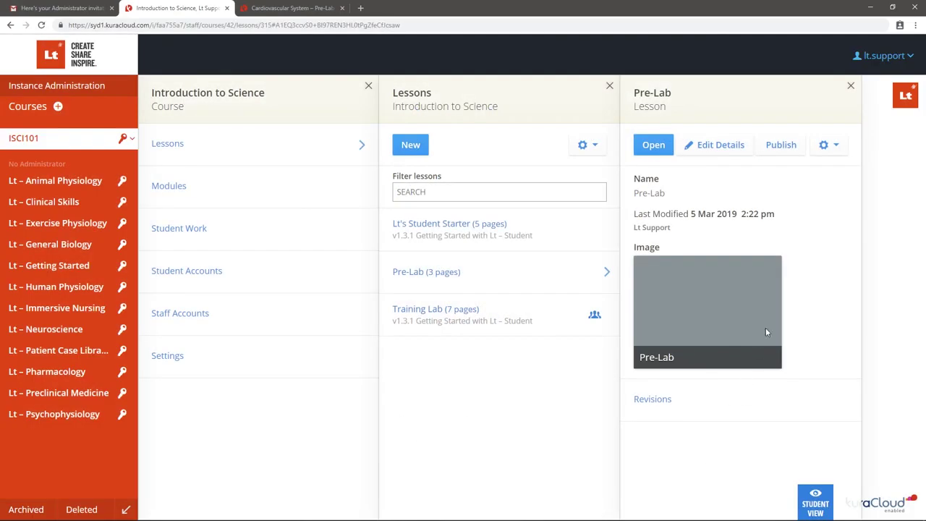
Publish the Pre-Lab lesson to the course and display its shareable lesson link.
{"action": "left_click", "coordinate": [800, 149]}
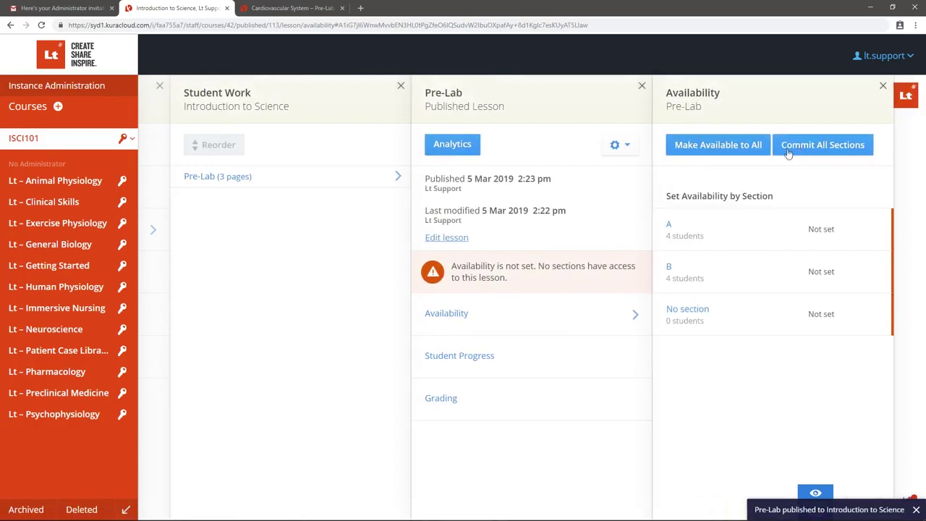
{"action": "left_click", "coordinate": [629, 150]}
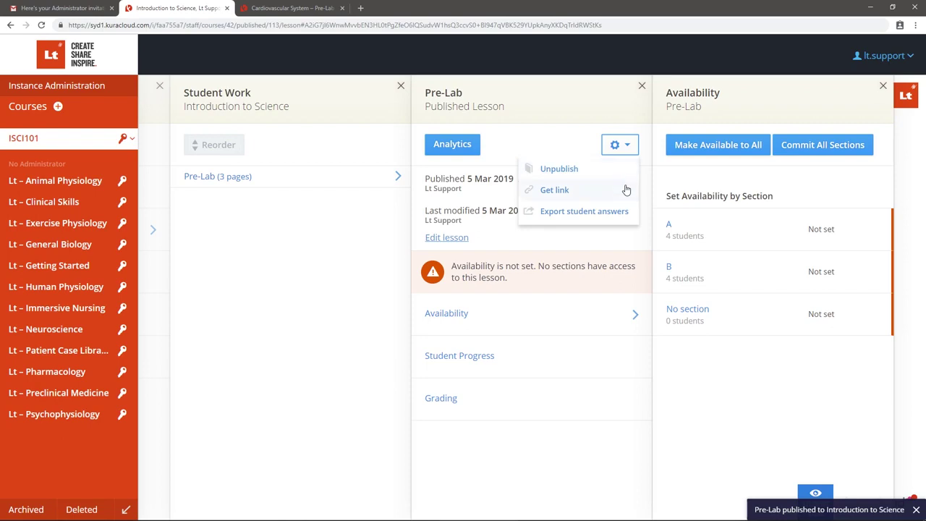
{"action": "left_click", "coordinate": [626, 189]}
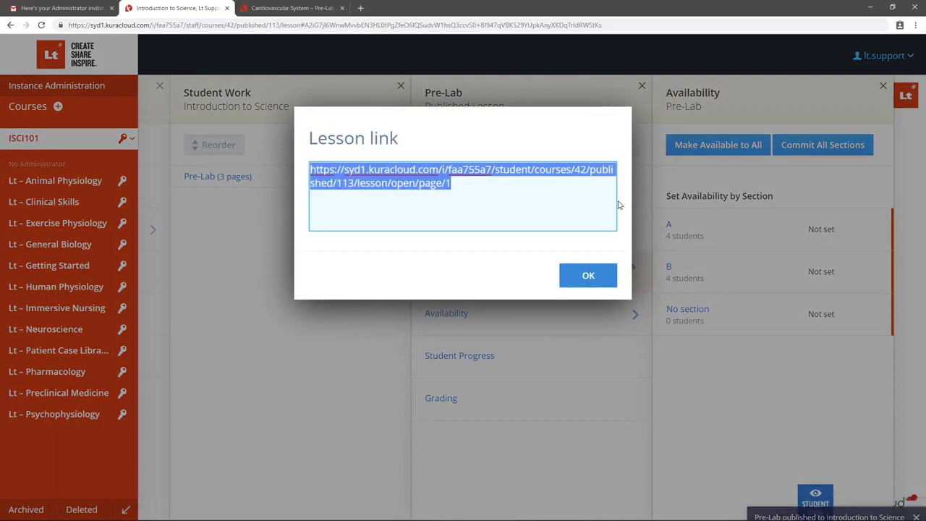
{"action": "left_click", "coordinate": [612, 273]}
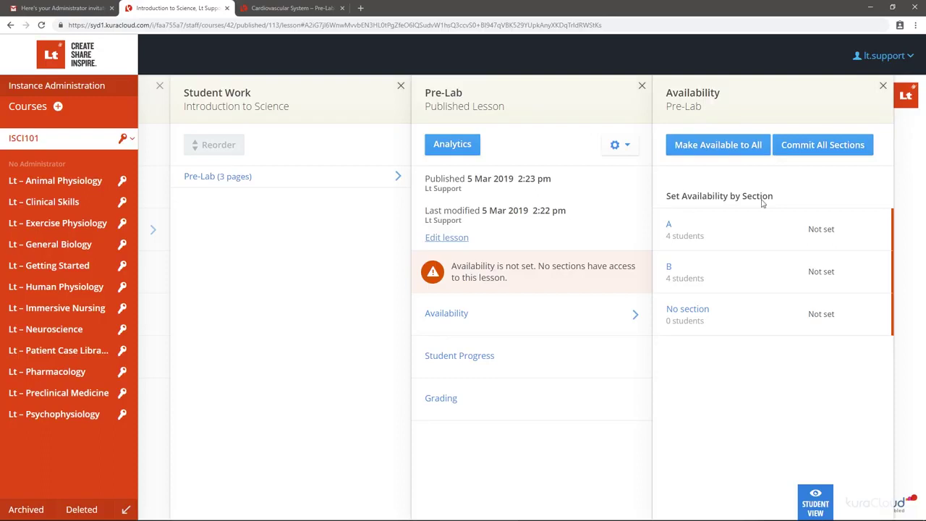
Make Pre-Lab available to section A from 05/03/2019 02:22 PM, with the lesson committing on 12/03/2019 02:22 PM.
{"action": "left_click", "coordinate": [759, 229]}
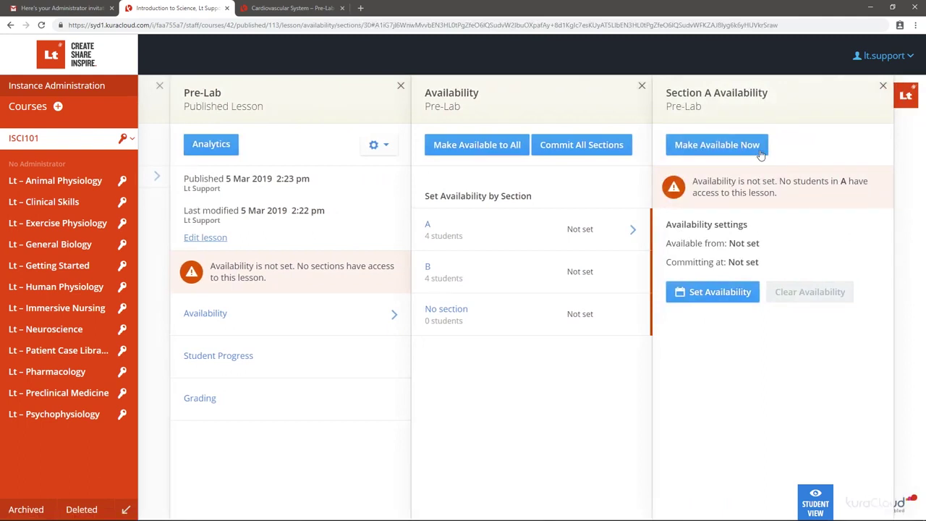
{"action": "left_click", "coordinate": [755, 293]}
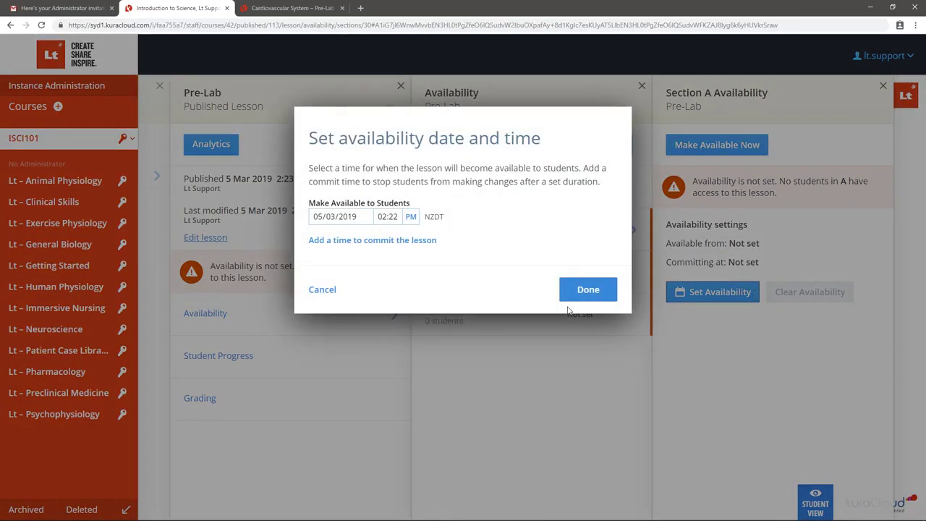
{"action": "left_click", "coordinate": [389, 245]}
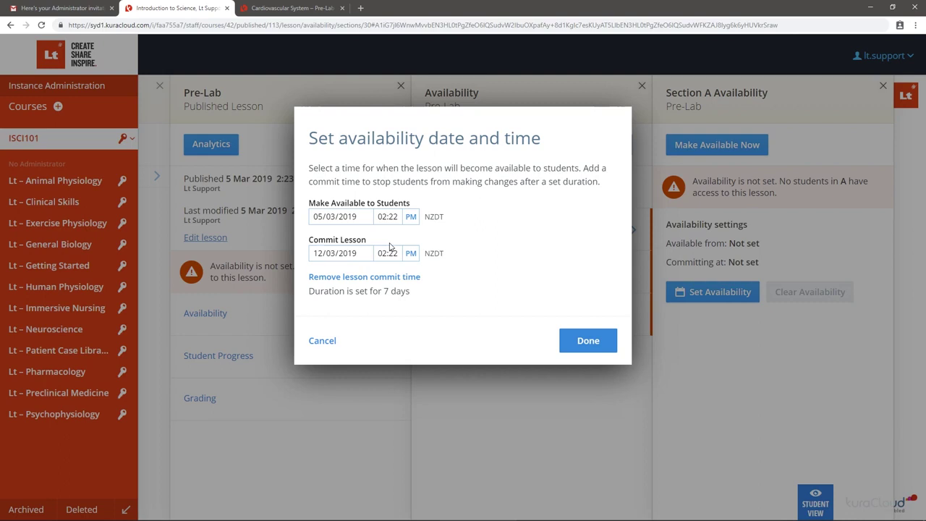
{"action": "left_click", "coordinate": [568, 340]}
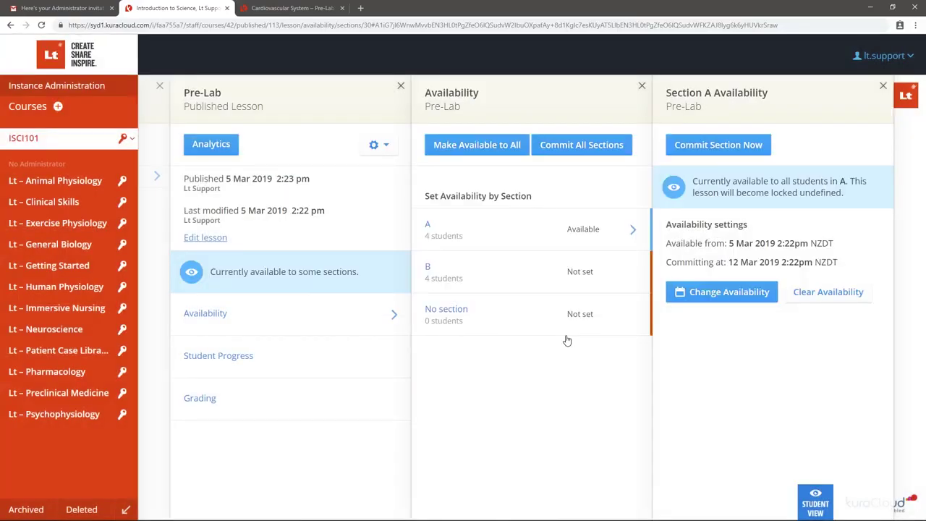
Make Pre-Lab available to section B from 12/03/2019 02:22 PM, with the lesson committing on 19/03/2019 02:22 PM.
{"action": "left_click", "coordinate": [553, 275]}
{"action": "left_click", "coordinate": [716, 292]}
{"action": "left_click", "coordinate": [336, 217]}
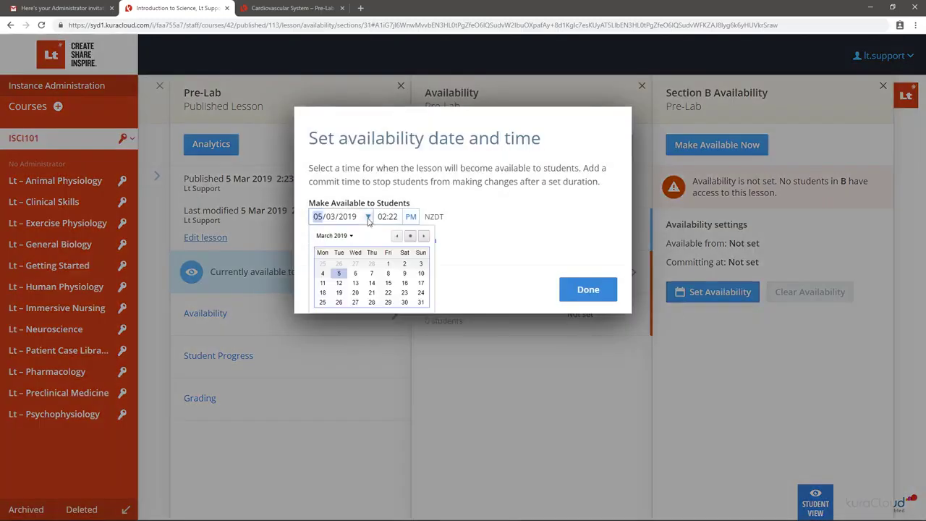
{"action": "left_click", "coordinate": [339, 284]}
{"action": "left_click", "coordinate": [355, 243]}
{"action": "left_click", "coordinate": [564, 324]}
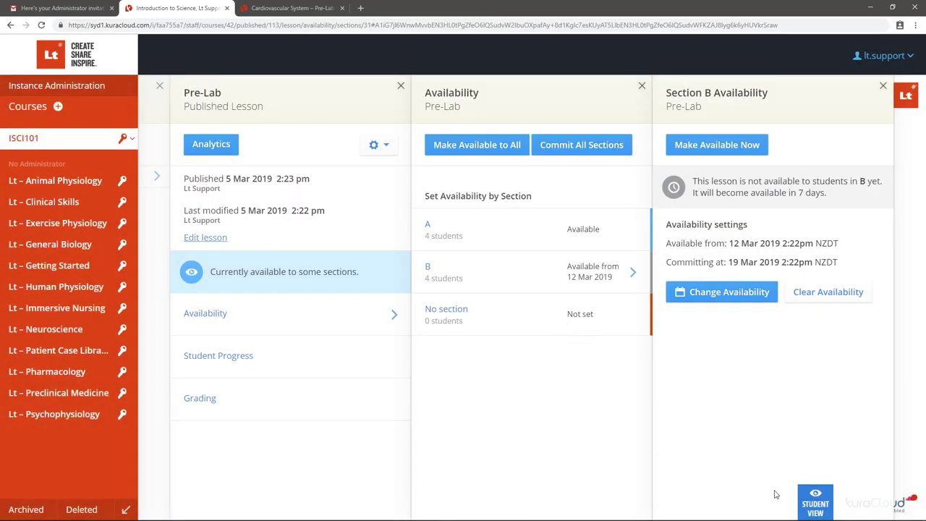
Preview the course as a student in sections A and B to check lesson availability, and return to the admin view.
{"action": "left_click", "coordinate": [803, 498]}
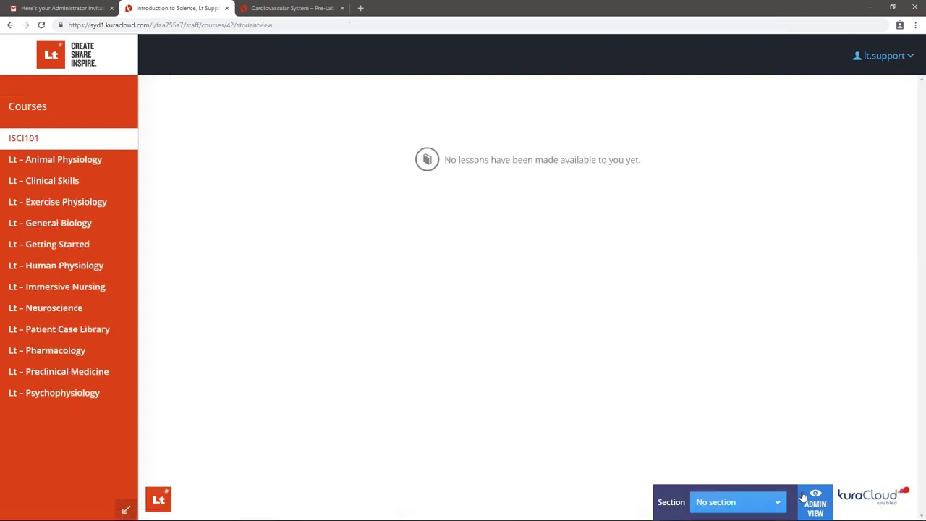
{"action": "left_click", "coordinate": [777, 499]}
{"action": "left_click", "coordinate": [778, 463]}
{"action": "left_click", "coordinate": [774, 502]}
{"action": "left_click", "coordinate": [771, 481]}
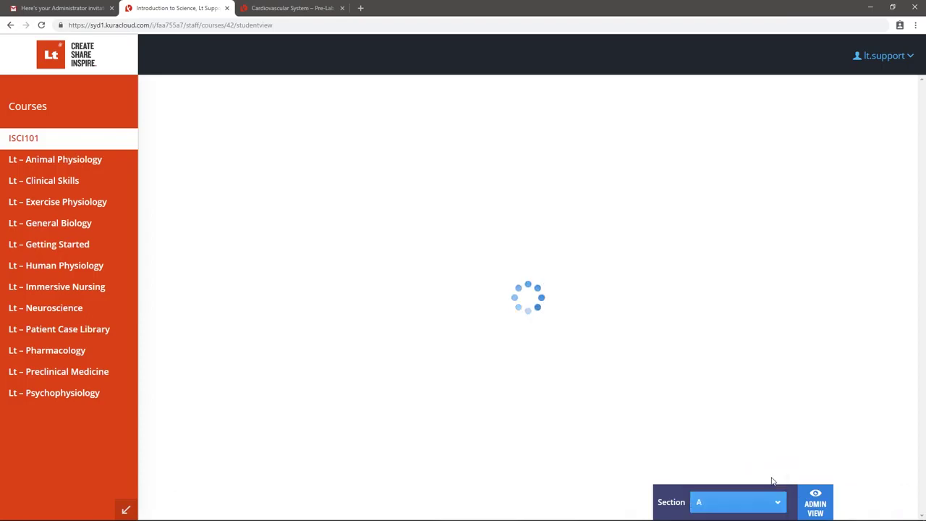
{"action": "left_click", "coordinate": [773, 499]}
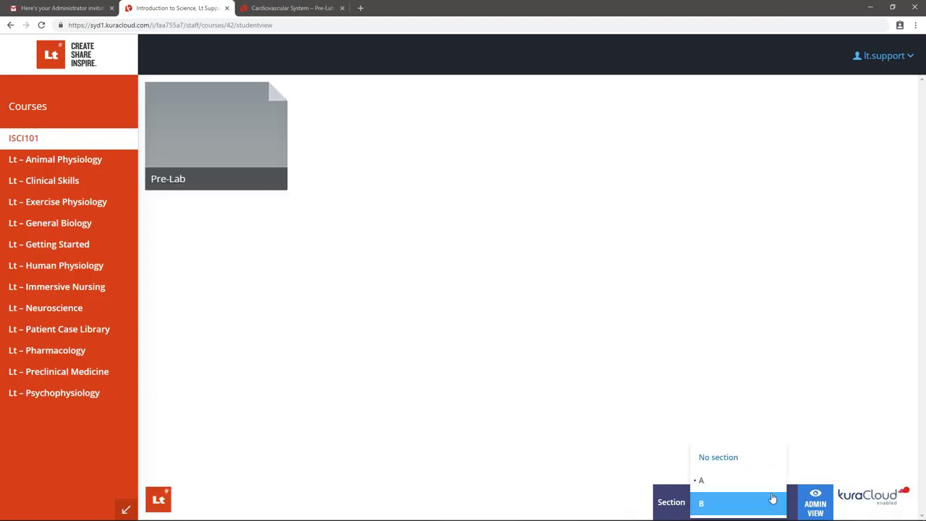
{"action": "left_click", "coordinate": [773, 500]}
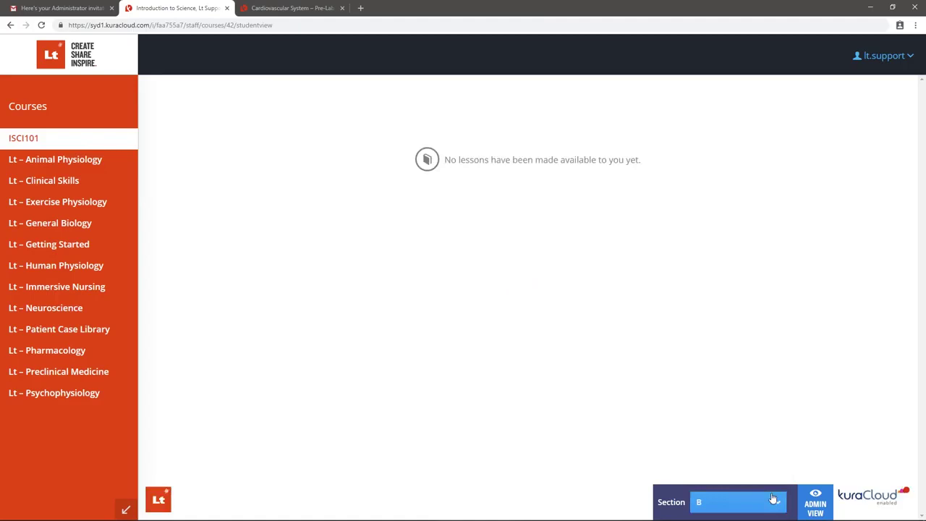
{"action": "left_click", "coordinate": [802, 495]}
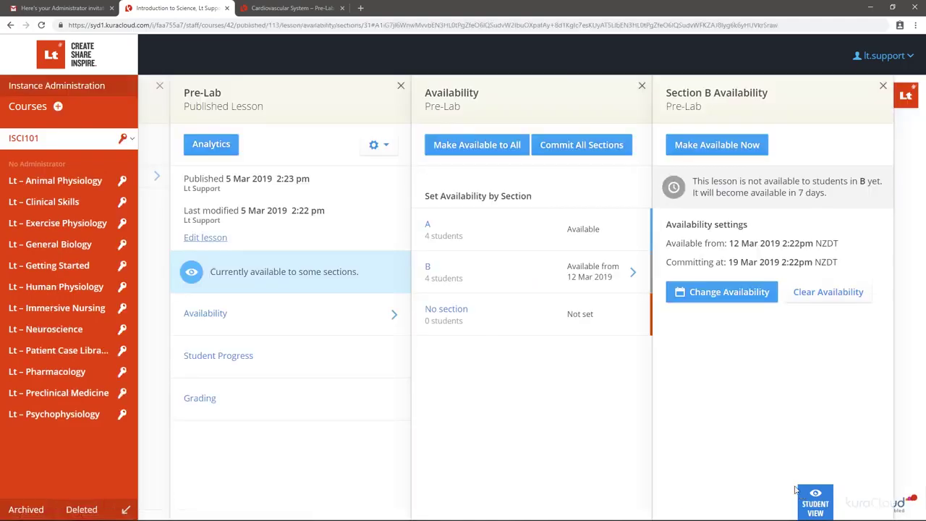
Publish the Getting Started with Lt module from the Introduction to Science course.
{"action": "left_click", "coordinate": [400, 86]}
{"action": "left_click", "coordinate": [328, 187]}
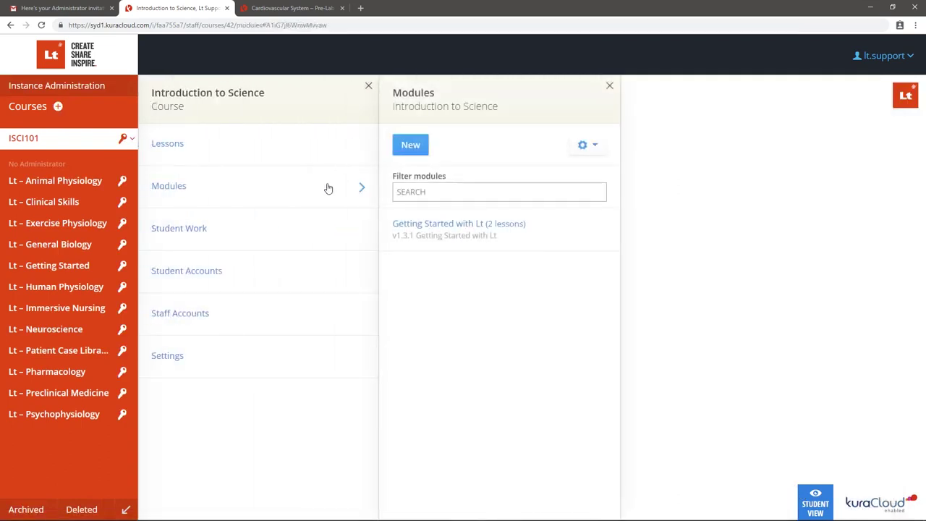
{"action": "left_click", "coordinate": [531, 237]}
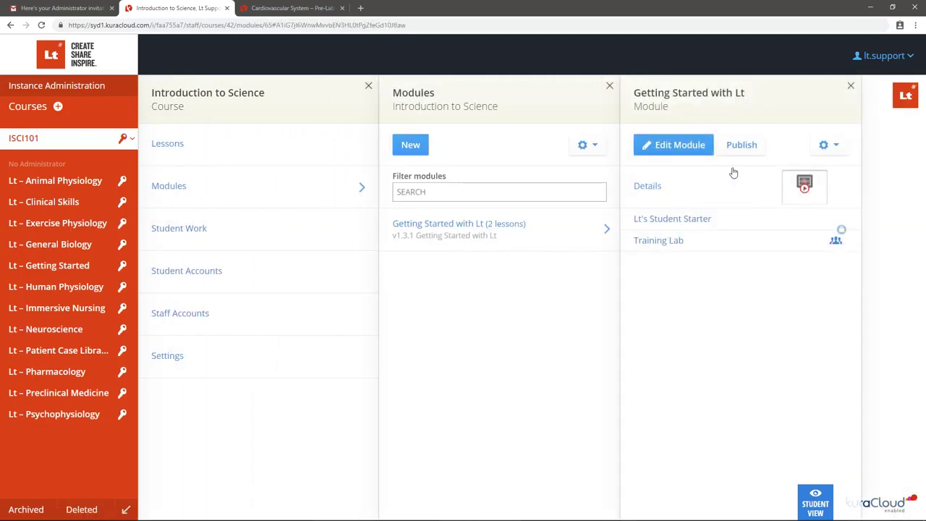
{"action": "left_click", "coordinate": [756, 151]}
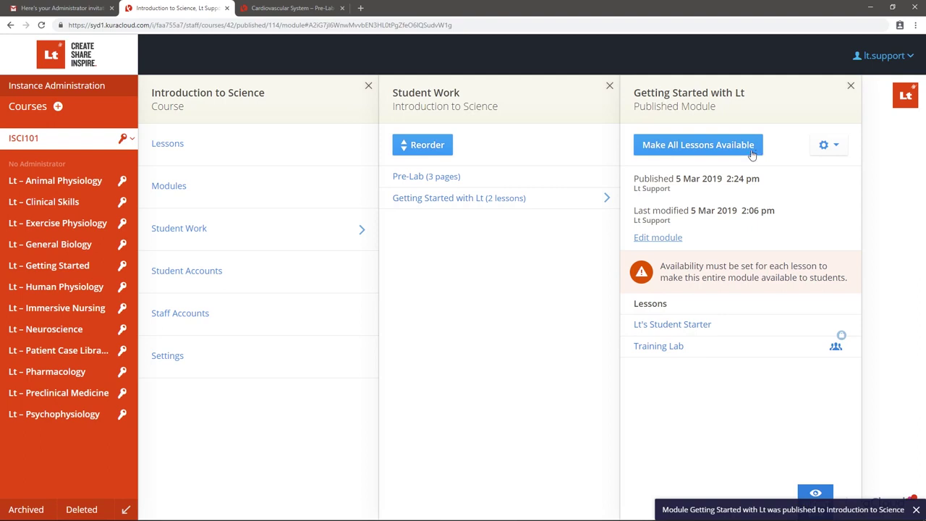
Make all lessons in the published Getting Started with Lt module available to students.
{"action": "left_click", "coordinate": [837, 148]}
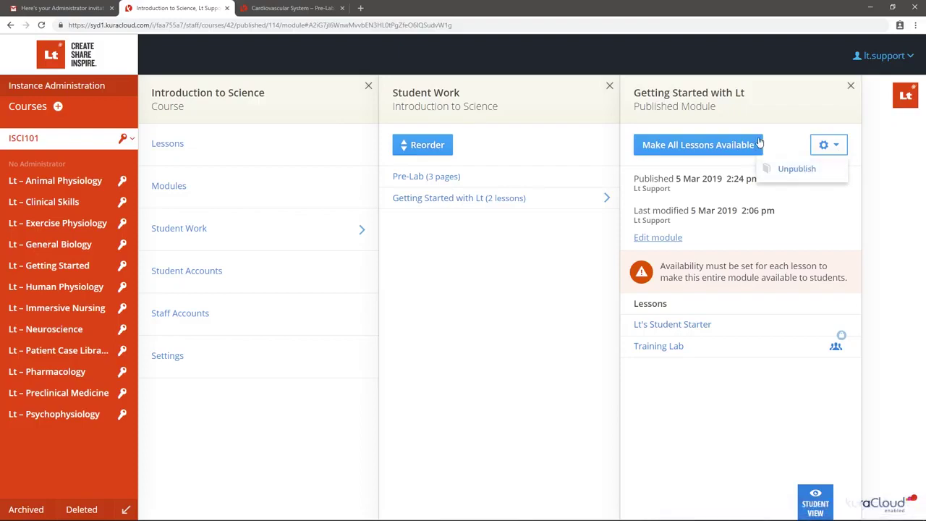
{"action": "left_click", "coordinate": [734, 328]}
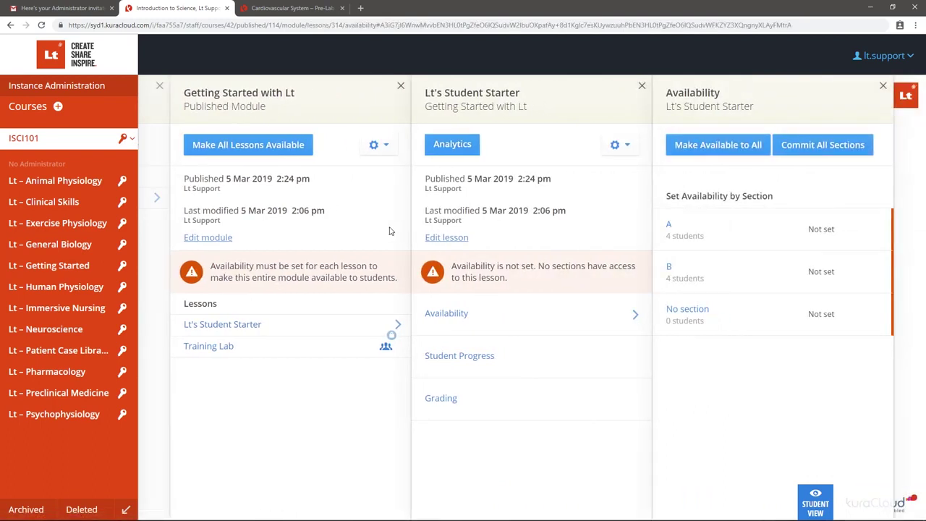
{"action": "left_click", "coordinate": [309, 149]}
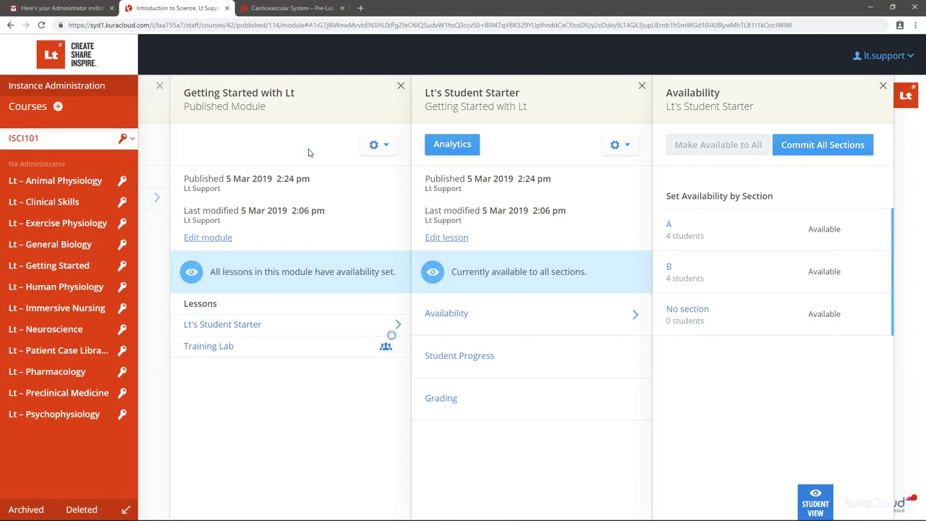
Edit the Getting Started with Lt module to add the Pre-Lab lesson between Lt's Student Starter and Training Lab.
{"action": "left_click", "coordinate": [224, 241]}
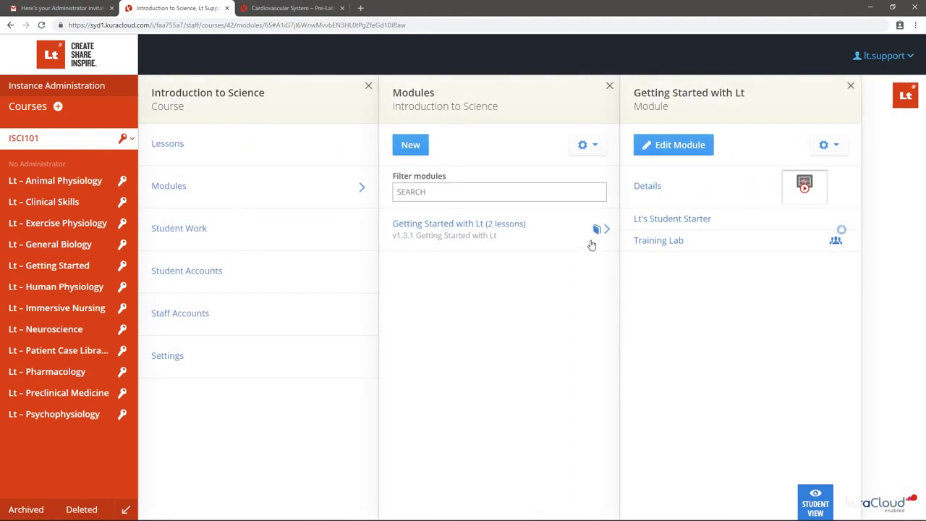
{"action": "left_click", "coordinate": [709, 148]}
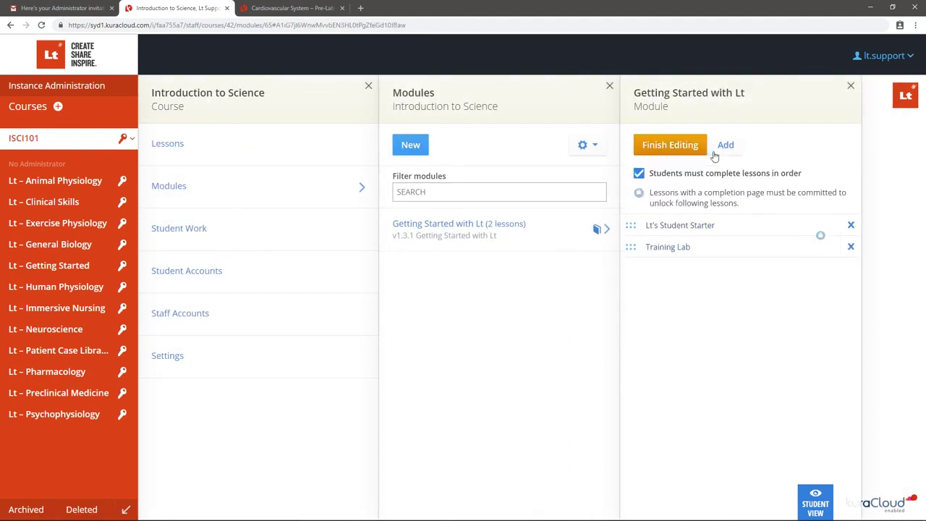
{"action": "left_click", "coordinate": [718, 151]}
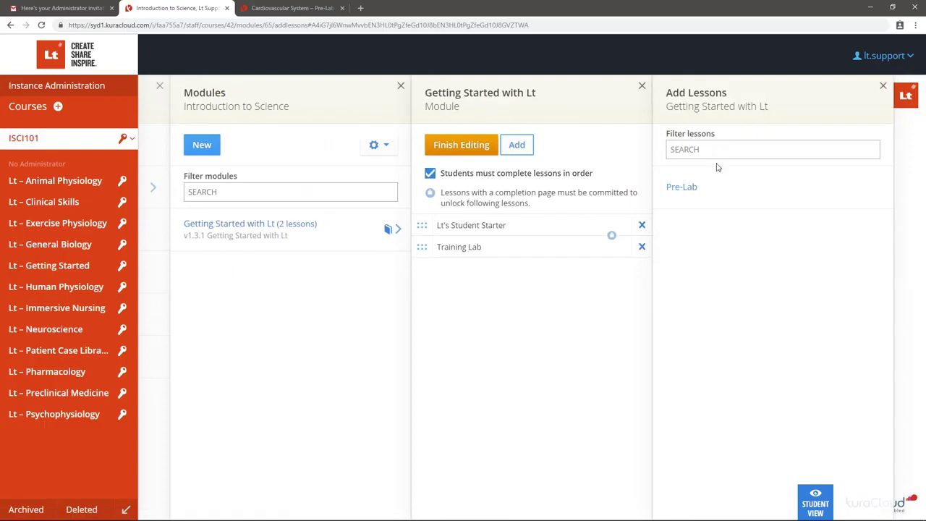
{"action": "left_click", "coordinate": [718, 192]}
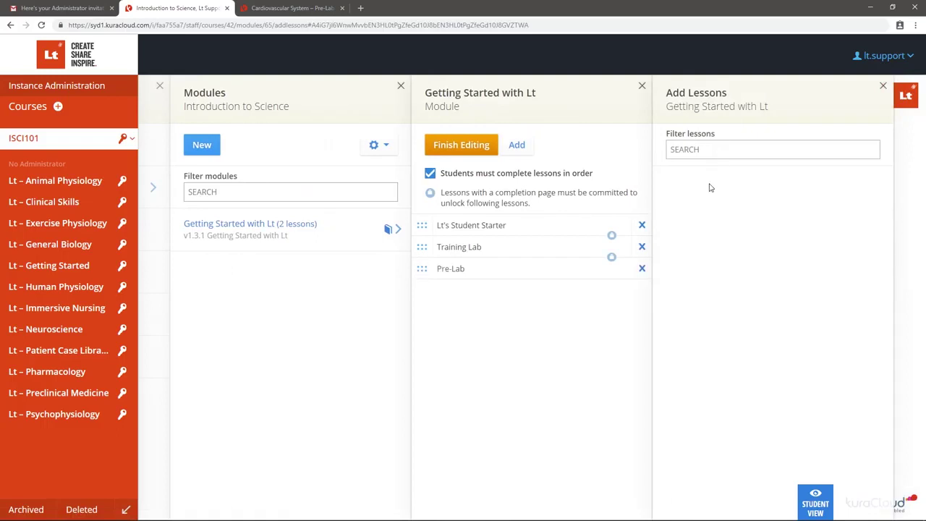
{"action": "left_click_drag", "start_coordinate": [422, 268], "coordinate": [425, 239]}
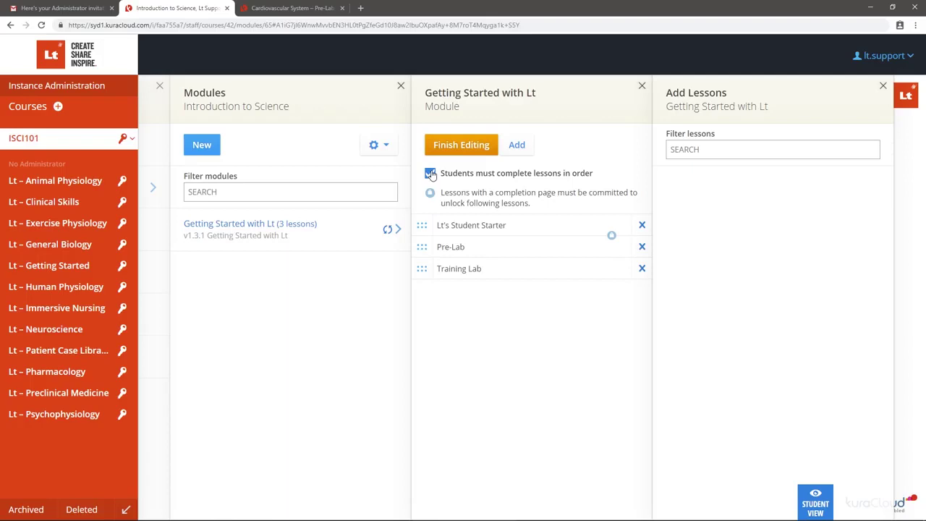
{"action": "left_click", "coordinate": [491, 152]}
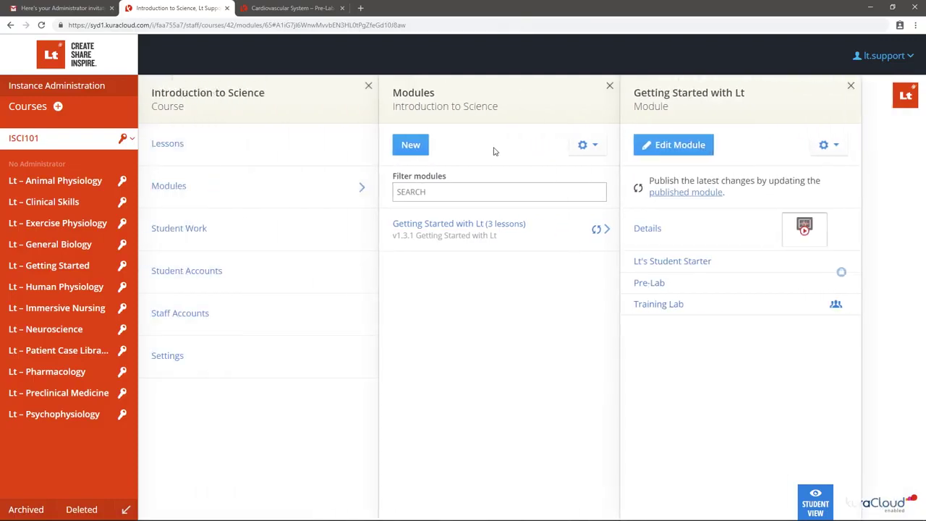
Update the published Getting Started with Lt module to the latest version and make its Pre-Lab lesson available to all sections.
{"action": "left_click", "coordinate": [665, 192]}
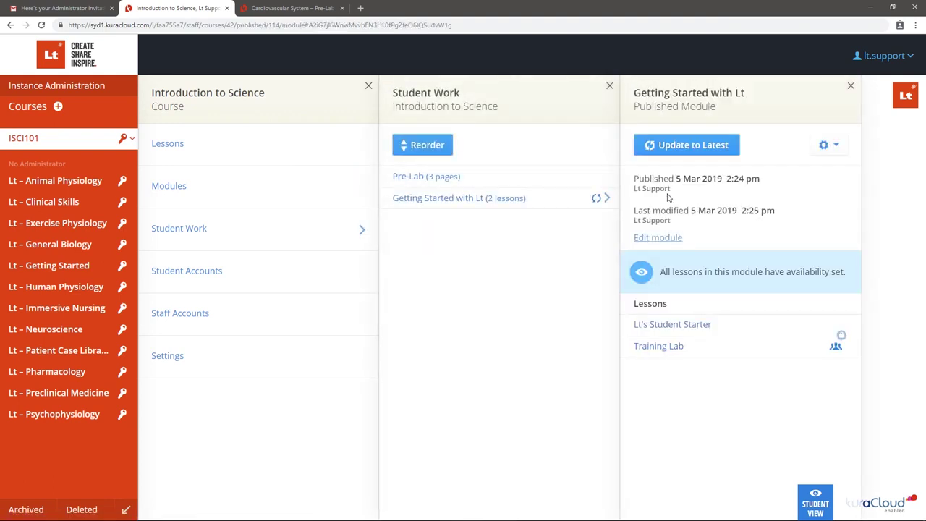
{"action": "left_click", "coordinate": [735, 150]}
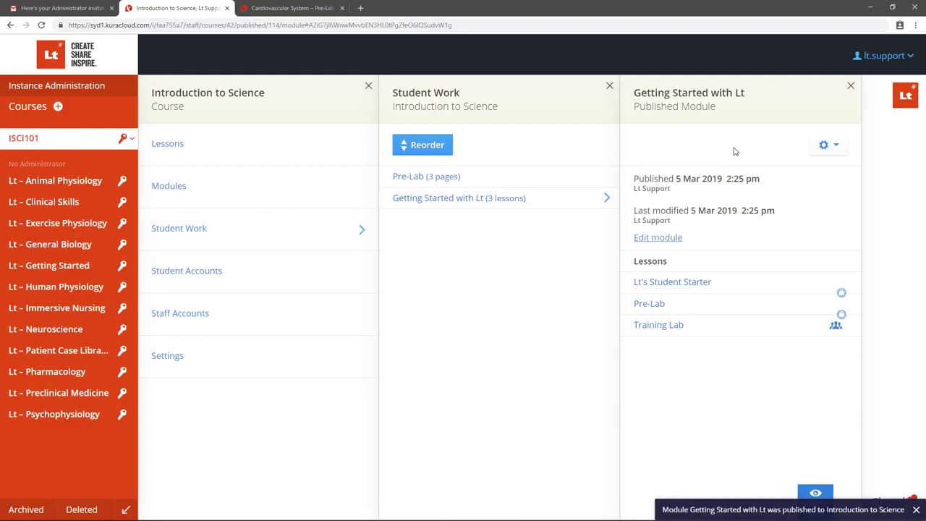
{"action": "left_click", "coordinate": [735, 304]}
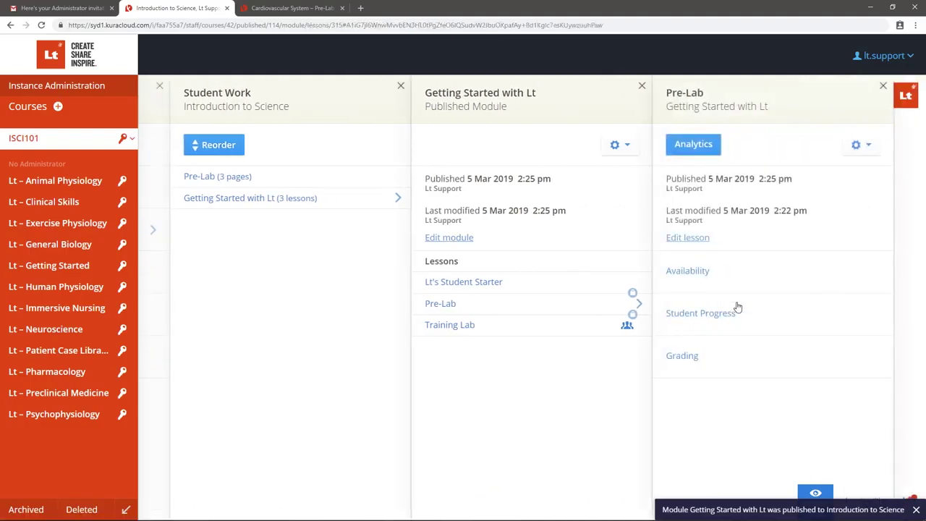
{"action": "left_click", "coordinate": [756, 283]}
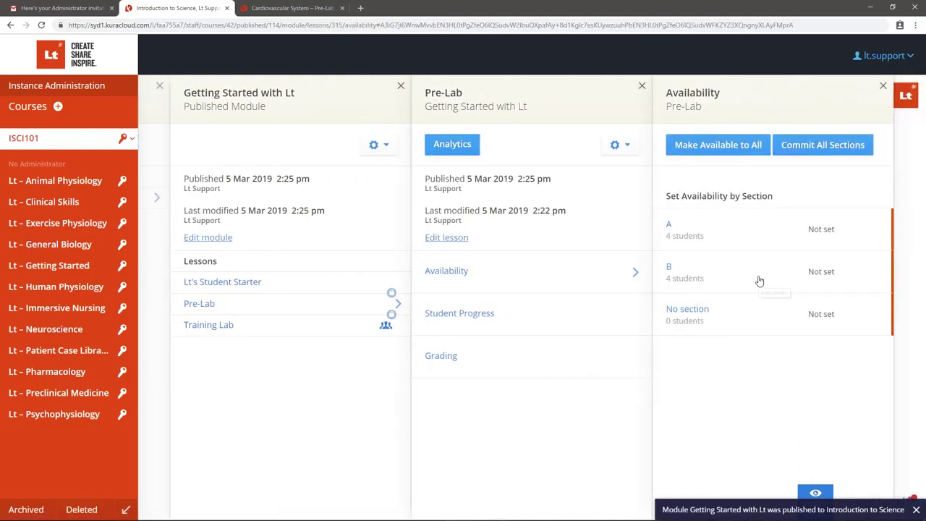
{"action": "left_click", "coordinate": [765, 150]}
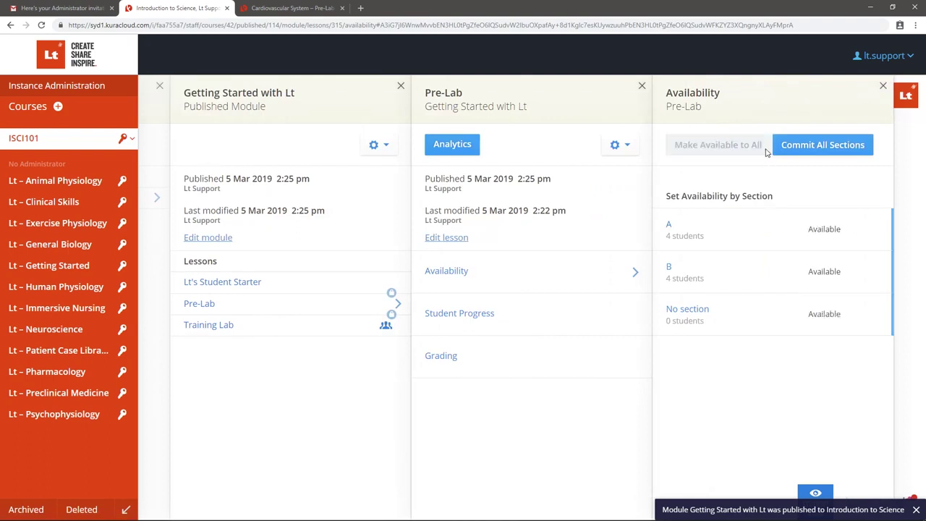